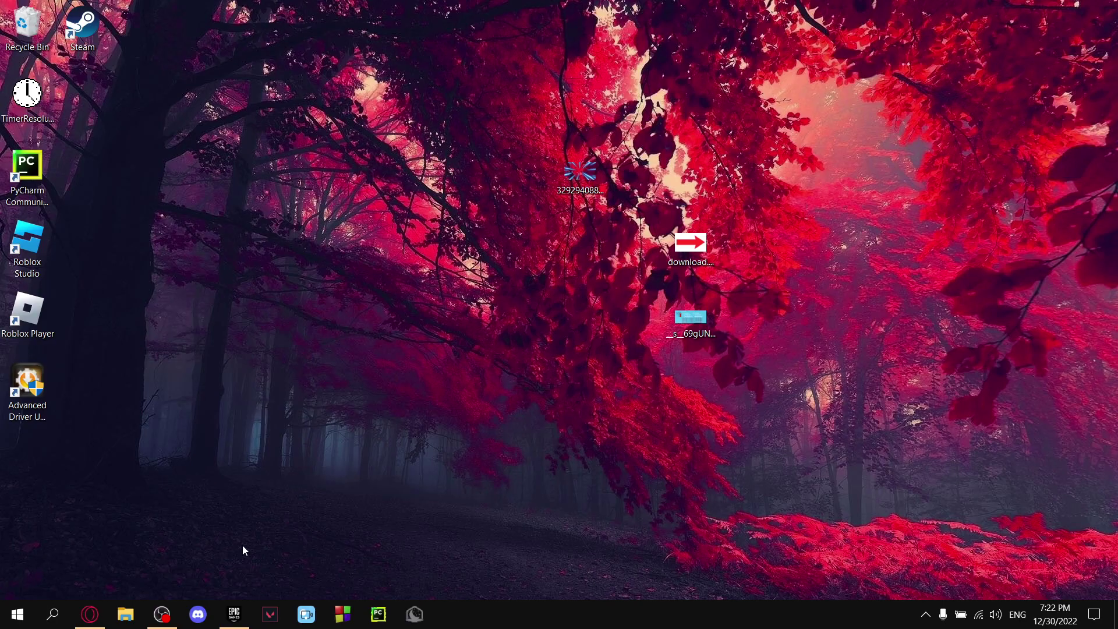
- Restore the Epic Games Launcher window from the taskbar, showing the Library with Fortnite
click(234, 615)
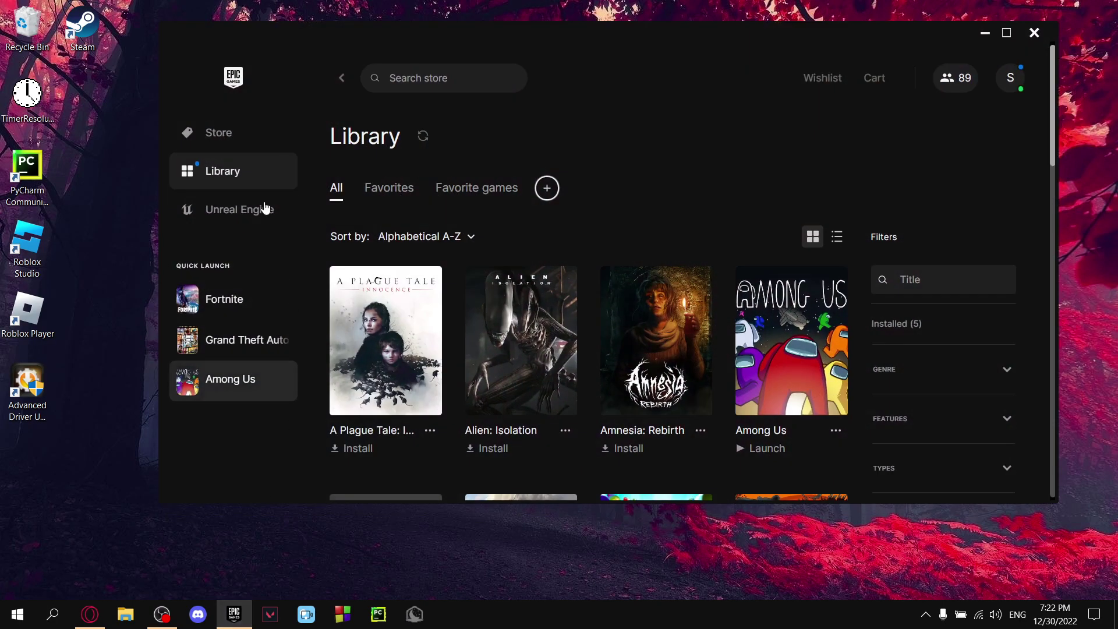
- Go to launcher Settings and expand Fortnite's options under Manage Games
click(245, 223)
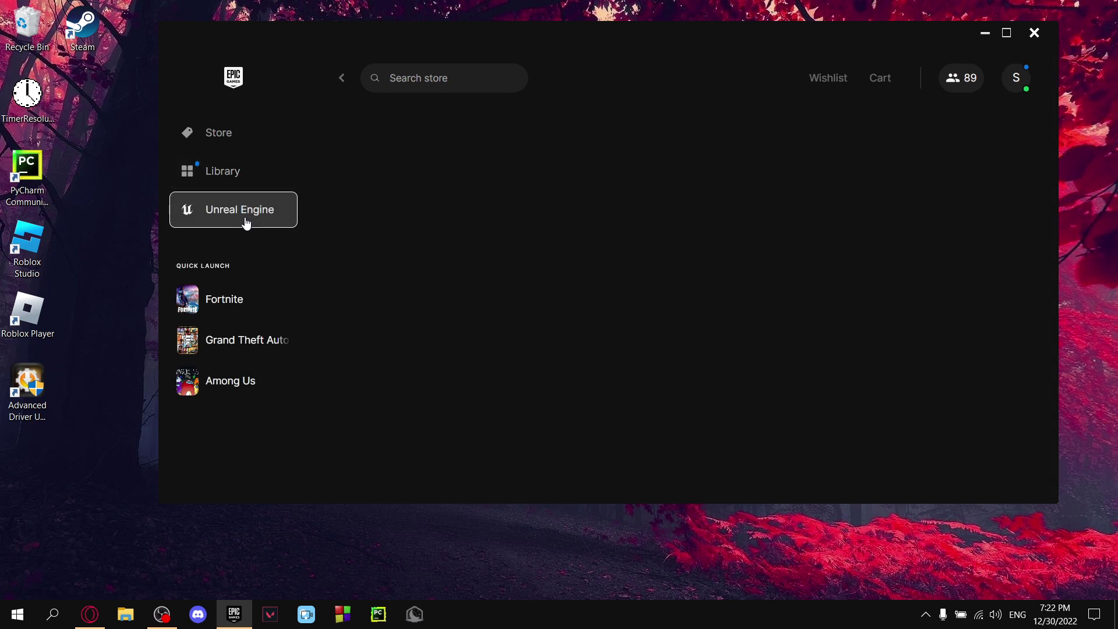
click(248, 434)
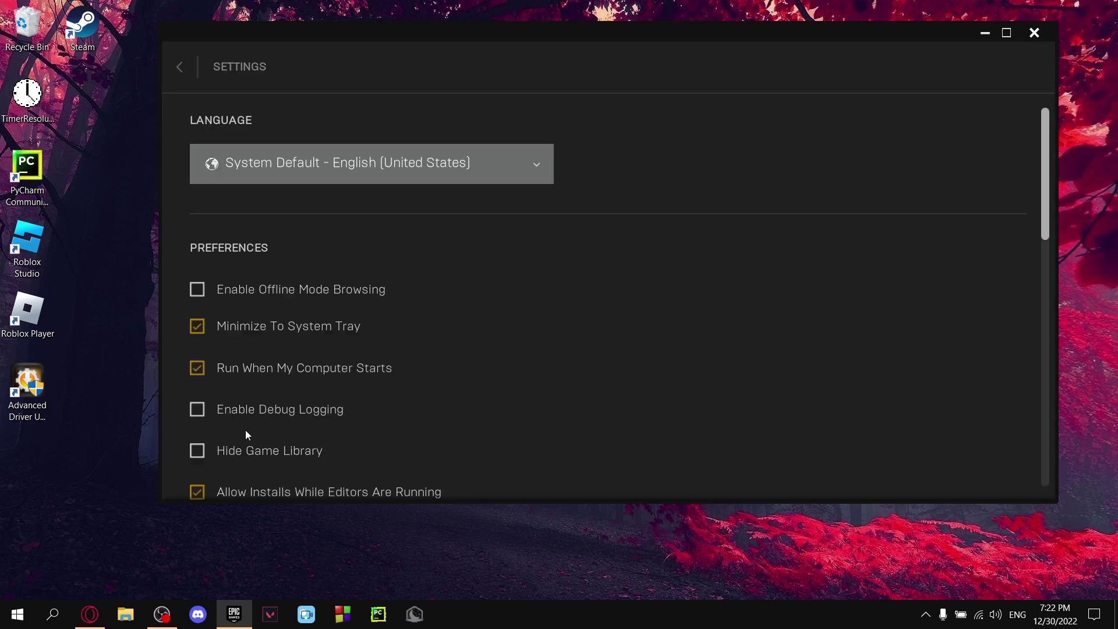
scroll(287, 387, down, 2)
scroll(288, 388, down, 2)
scroll(287, 387, down, 3)
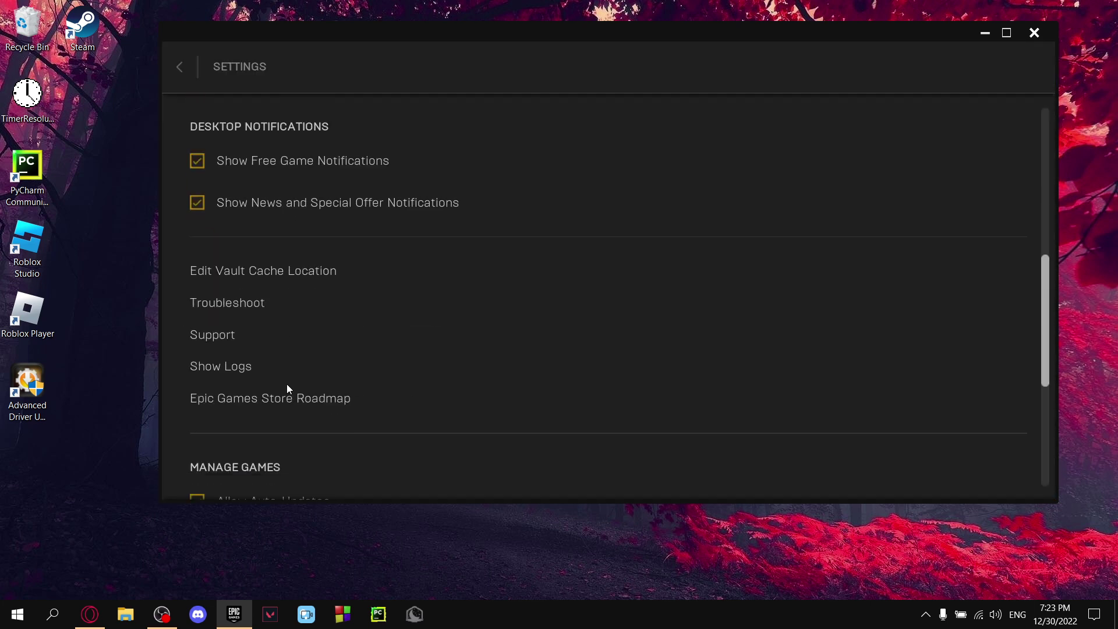
scroll(287, 385, down, 2)
scroll(287, 389, down, 2)
scroll(246, 370, down, 2)
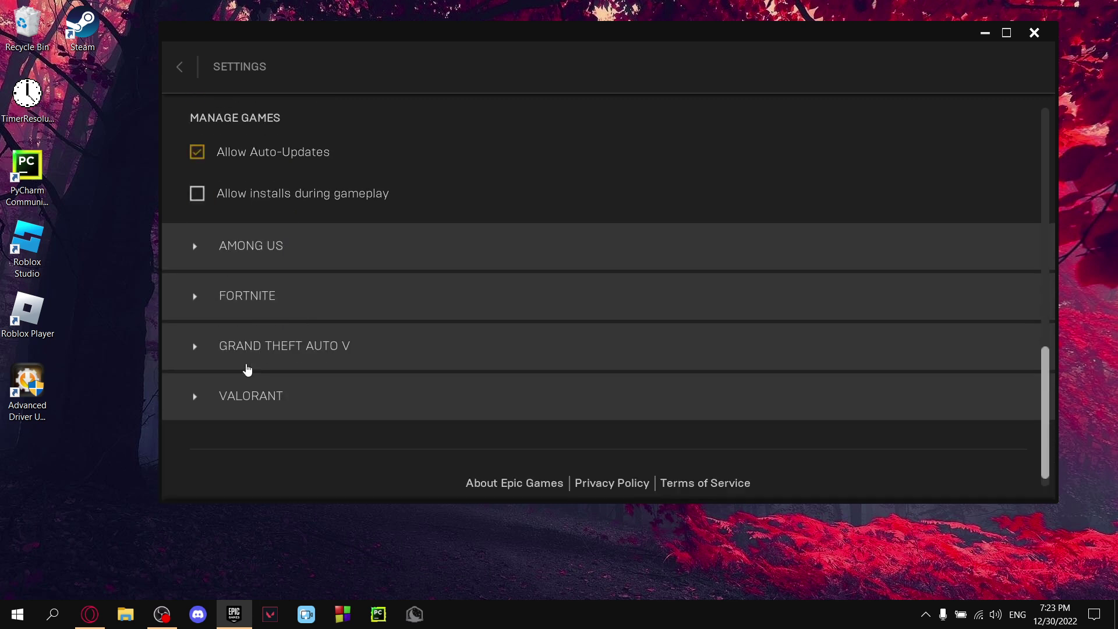
click(228, 297)
scroll(267, 310, down, 1)
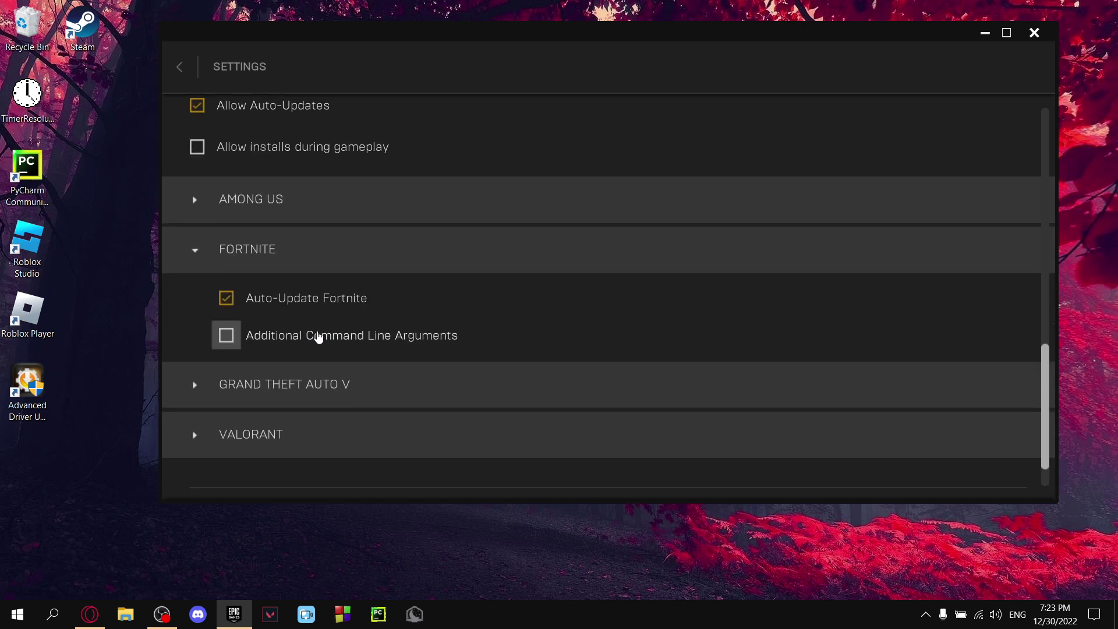
- Enable Fortnite's Additional Command Line Arguments and paste -limitclientticks
click(399, 343)
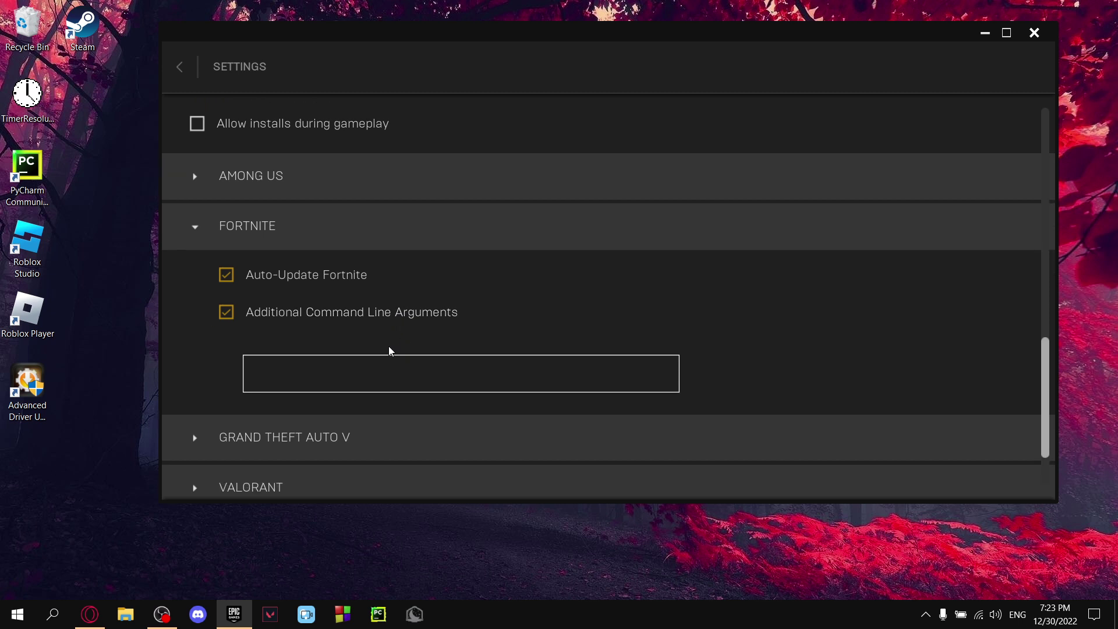
text(-limitclientticks)
scroll(606, 384, up, 1)
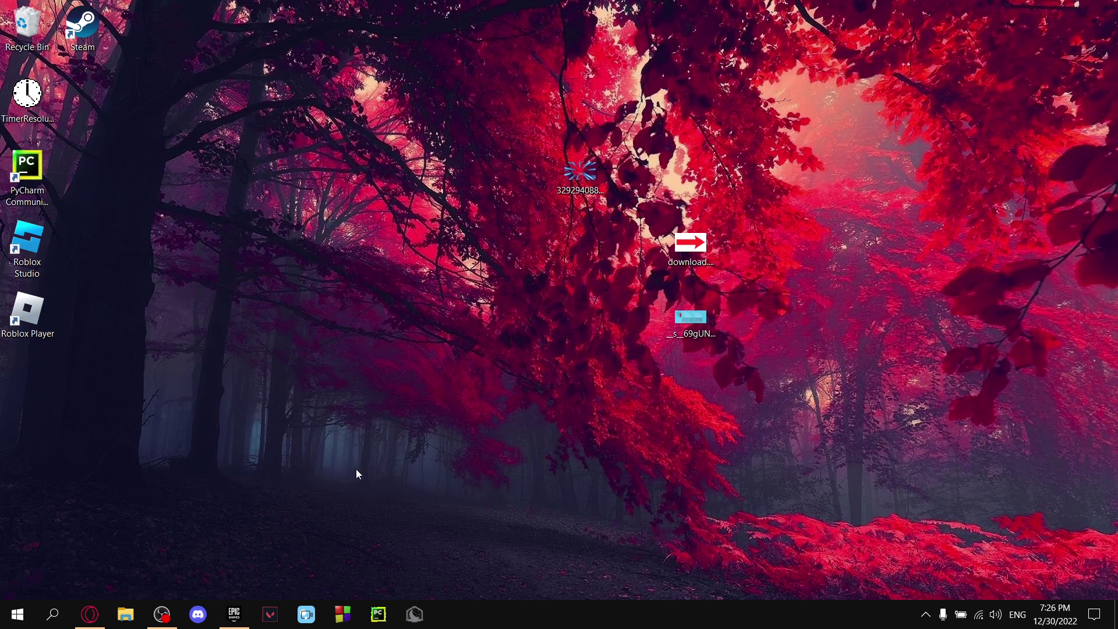
- Launch Malwarebytes from the Recent list in Windows search and close the previous scan summary
click(54, 617)
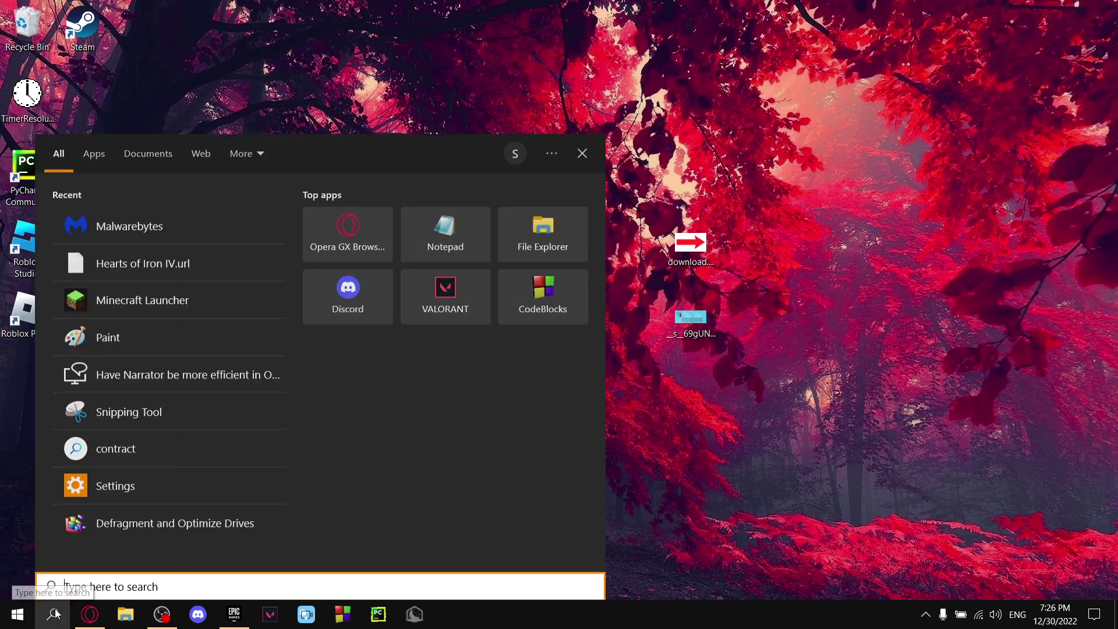
click(183, 233)
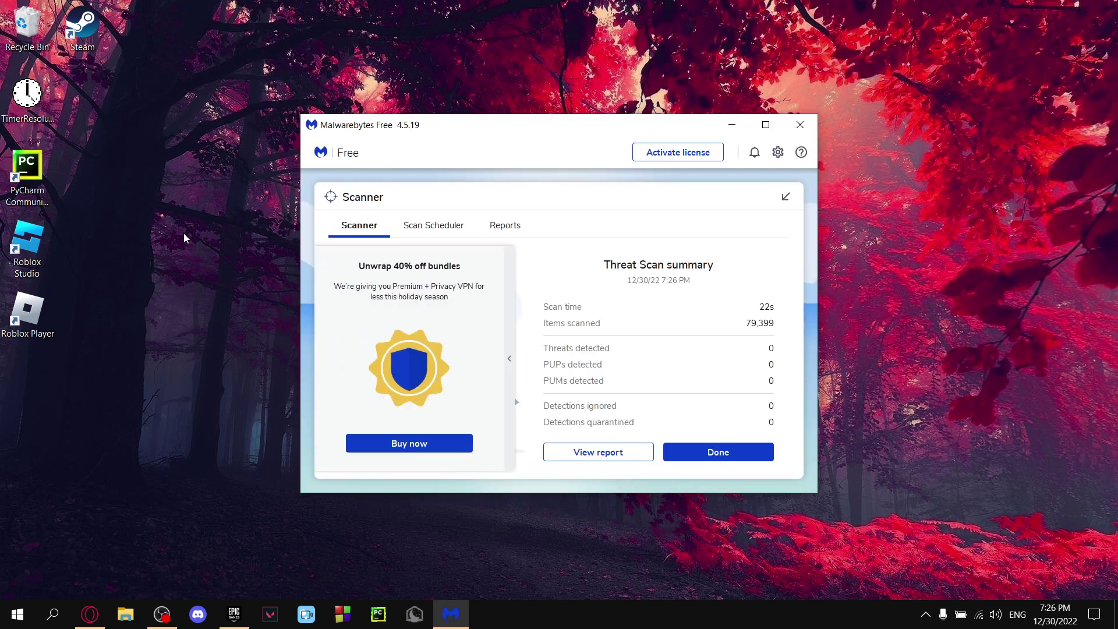
click(726, 453)
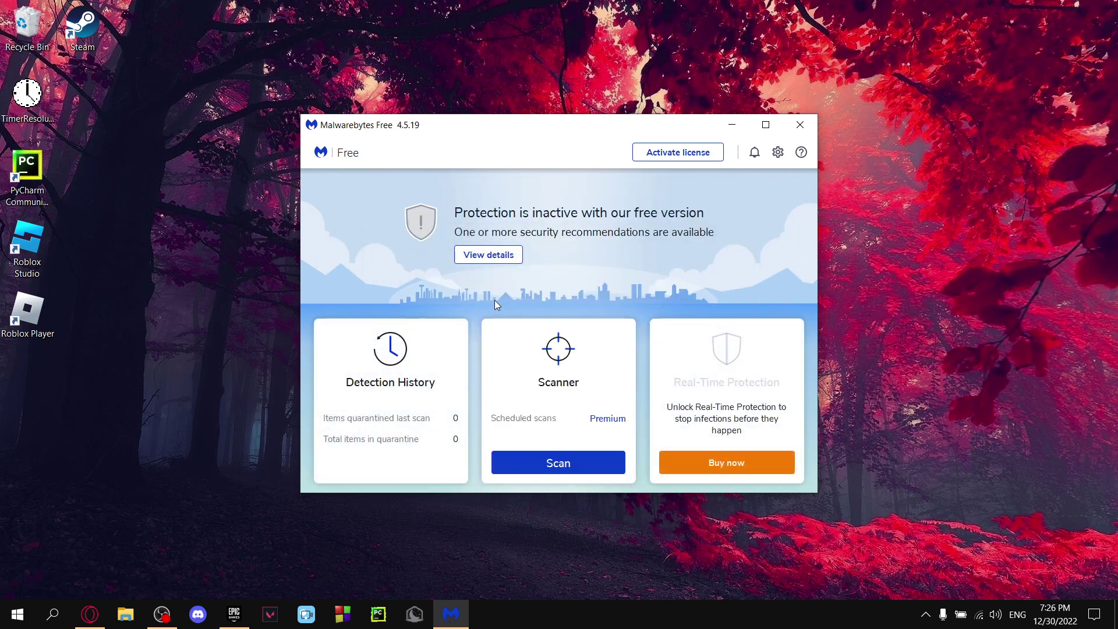
- Start a new Malwarebytes threat scan from the Scanner card
click(567, 466)
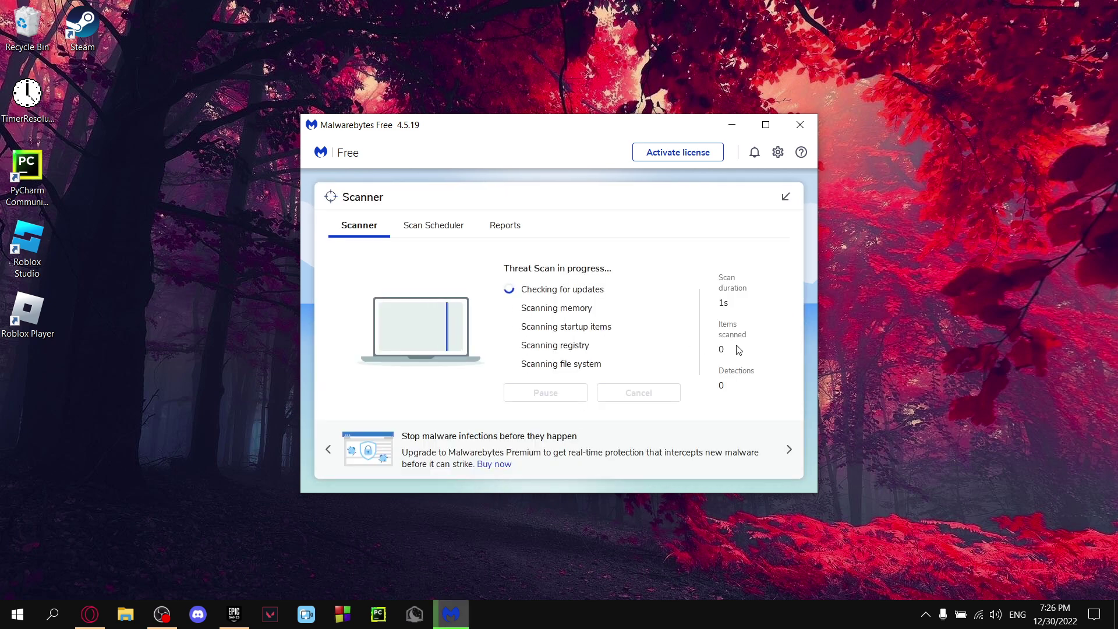